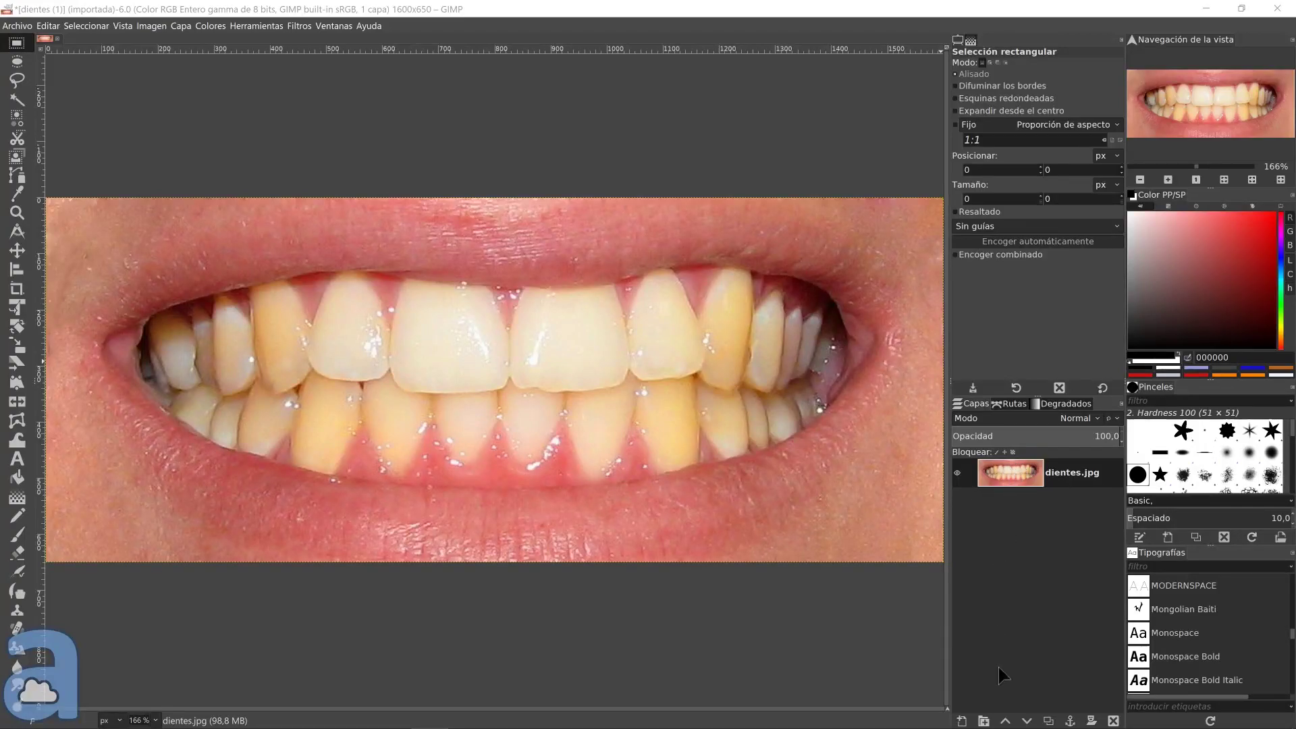
# Add a new transparent layer named 'blanco' above the teeth photo
pyautogui.click(962, 721)
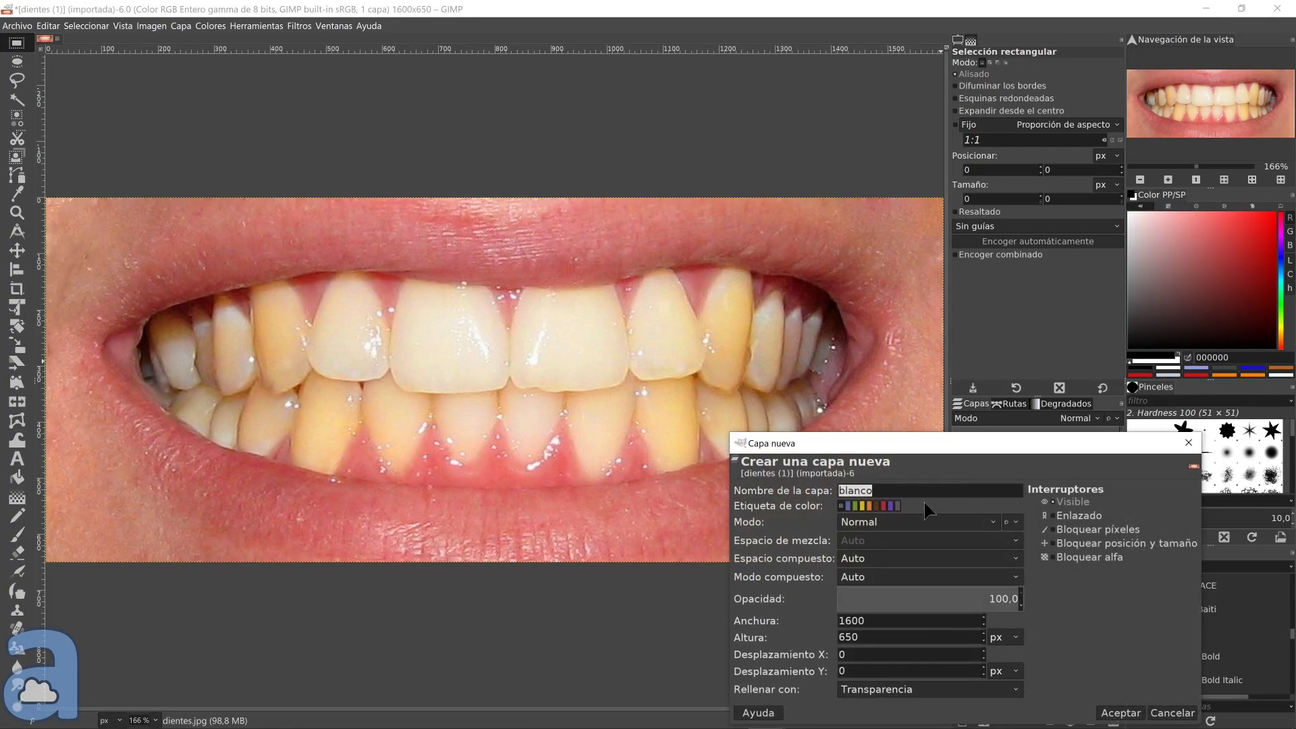
pyautogui.click(1122, 714)
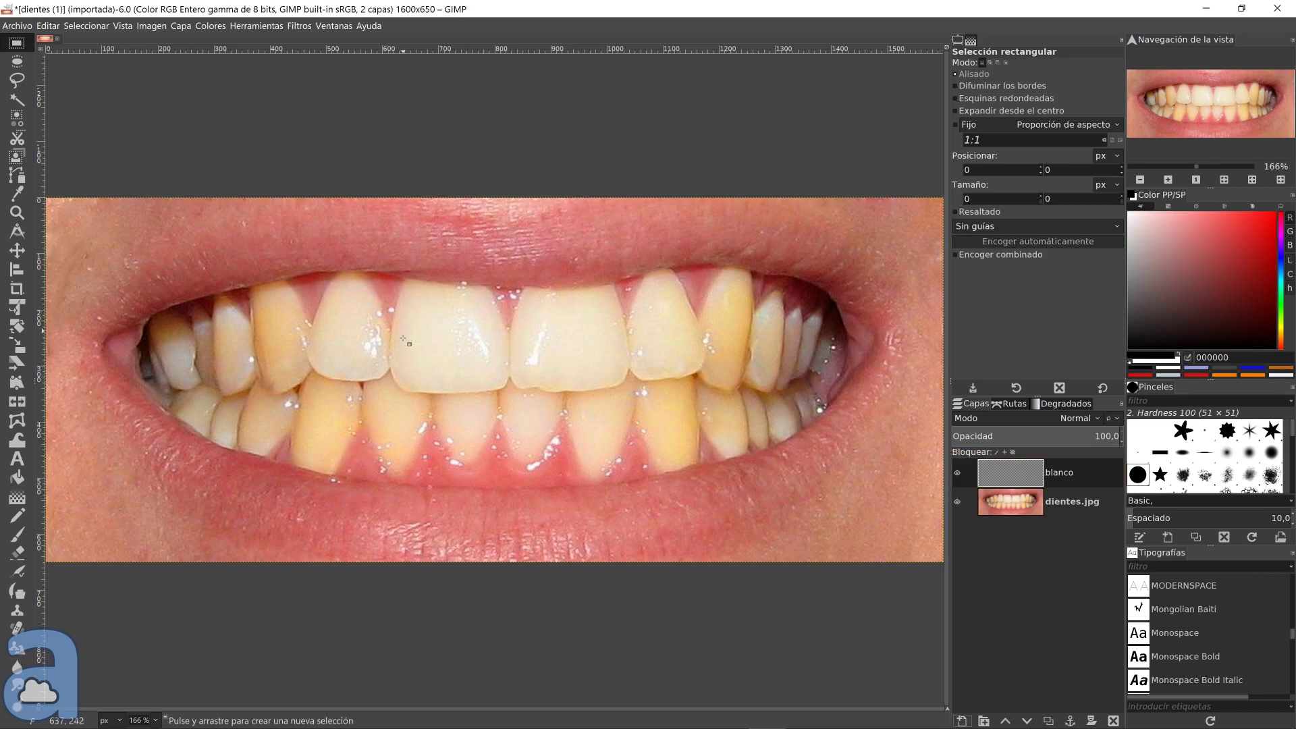
# Paint a white patch over an upper front tooth with the Paintbrush
pyautogui.click(18, 535)
pyautogui.click(1179, 352)
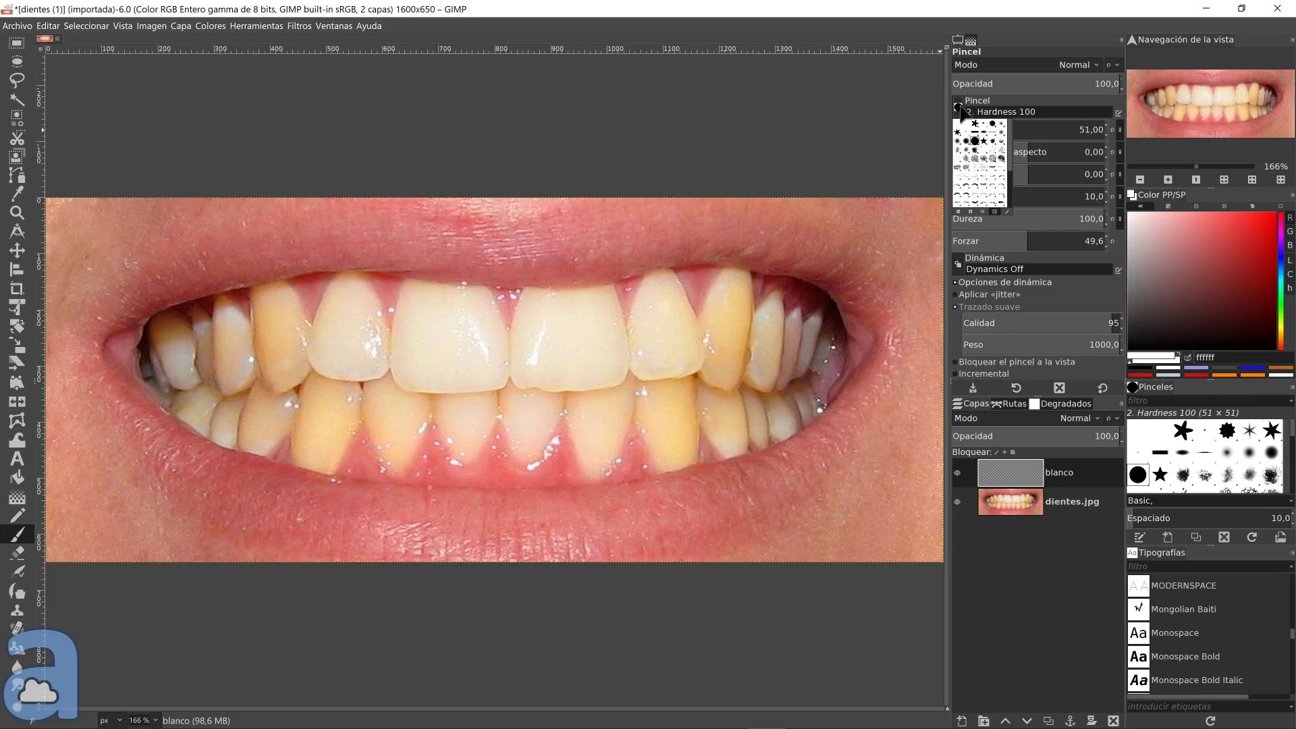
pyautogui.moveTo(568, 363); pyautogui.dragTo(558, 321)
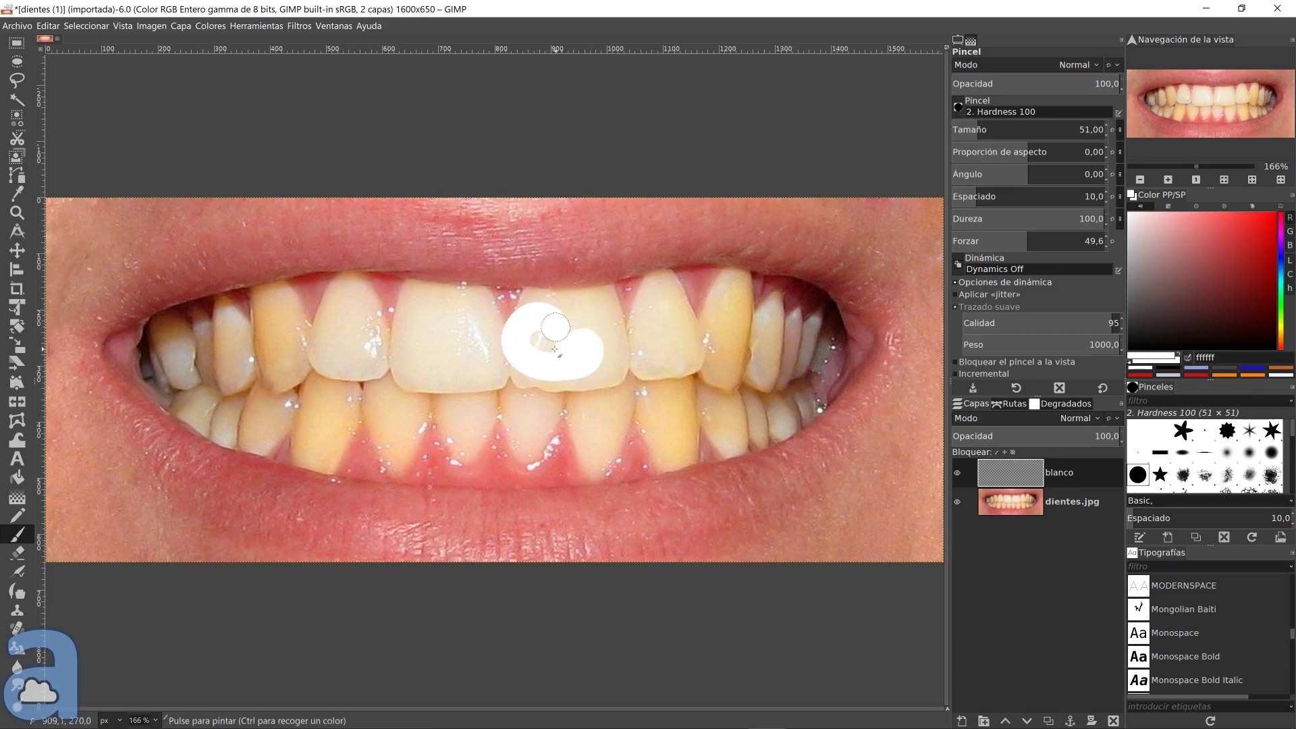
pyautogui.moveTo(559, 322)
pyautogui.mouseDown()
pyautogui.moveTo(600, 366)
pyautogui.moveTo(611, 358)
pyautogui.moveTo(577, 314)
pyautogui.moveTo(597, 317)
pyautogui.mouseUp()
# Switch to an enlarged Hardness 075 brush and undo the hard white patch
pyautogui.click(963, 112)
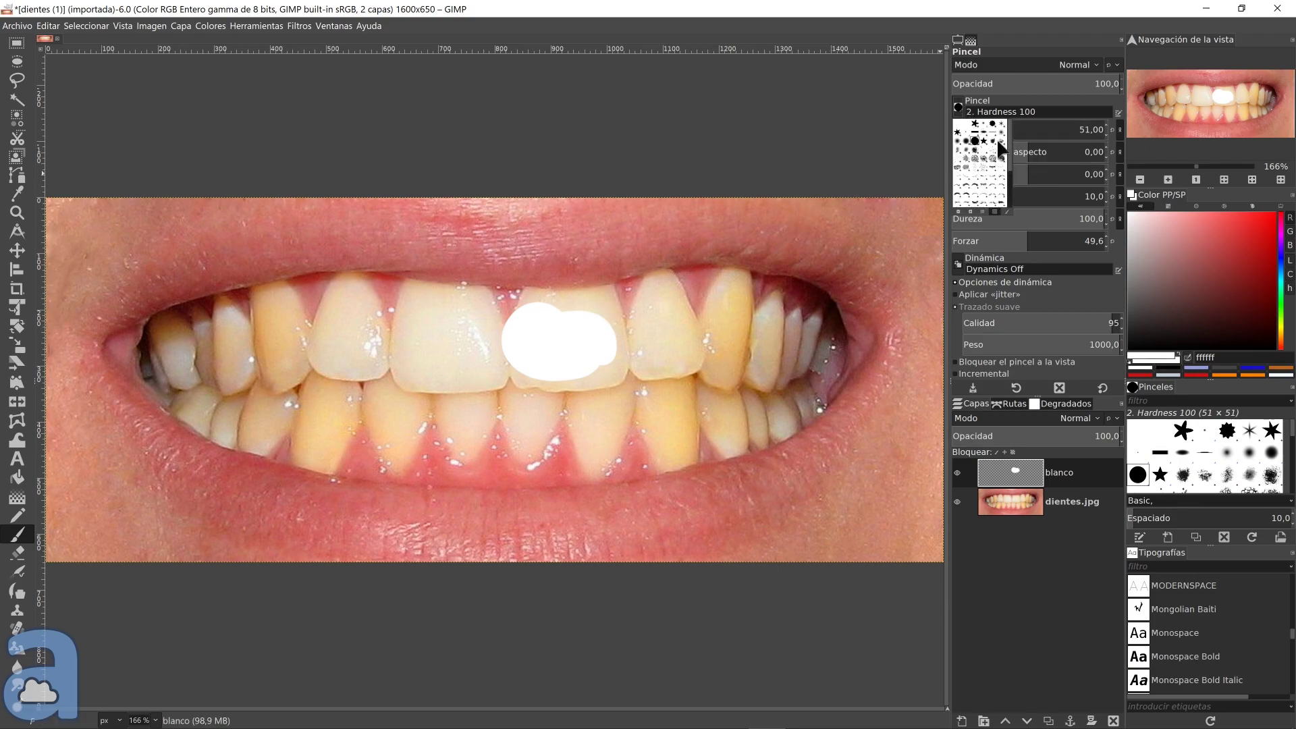
pyautogui.click(975, 147)
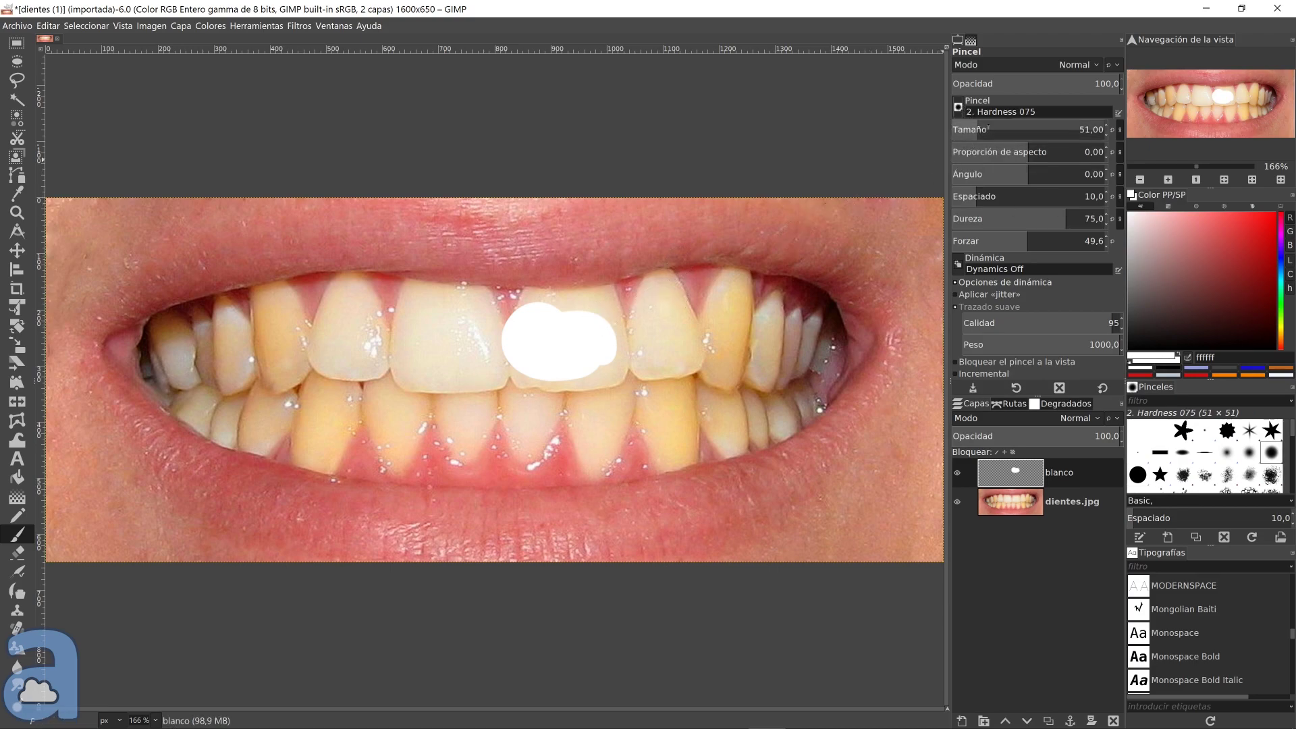
pyautogui.moveTo(977, 130)
pyautogui.mouseDown()
pyautogui.moveTo(1015, 129)
pyautogui.moveTo(1002, 130)
pyautogui.mouseUp()
pyautogui.press('Delete')
# Paint soft white over all the upper and lower teeth on the blanco layer
pyautogui.moveTo(549, 338)
pyautogui.mouseDown()
pyautogui.moveTo(540, 313)
pyautogui.moveTo(599, 375)
pyautogui.moveTo(652, 356)
pyautogui.moveTo(663, 318)
pyautogui.moveTo(660, 331)
pyautogui.moveTo(703, 347)
pyautogui.moveTo(731, 318)
pyautogui.moveTo(729, 300)
pyautogui.moveTo(804, 362)
pyautogui.moveTo(731, 420)
pyautogui.moveTo(520, 377)
pyautogui.moveTo(519, 424)
pyautogui.moveTo(415, 300)
pyautogui.moveTo(425, 358)
pyautogui.moveTo(350, 308)
pyautogui.moveTo(399, 371)
pyautogui.moveTo(399, 428)
pyautogui.moveTo(327, 371)
pyautogui.moveTo(326, 441)
pyautogui.moveTo(290, 378)
pyautogui.moveTo(169, 362)
pyautogui.moveTo(209, 338)
pyautogui.moveTo(285, 335)
pyautogui.moveTo(231, 327)
pyautogui.moveTo(197, 376)
pyautogui.moveTo(267, 445)
pyautogui.mouseUp()
pyautogui.moveTo(781, 324); pyautogui.dragTo(790, 337)
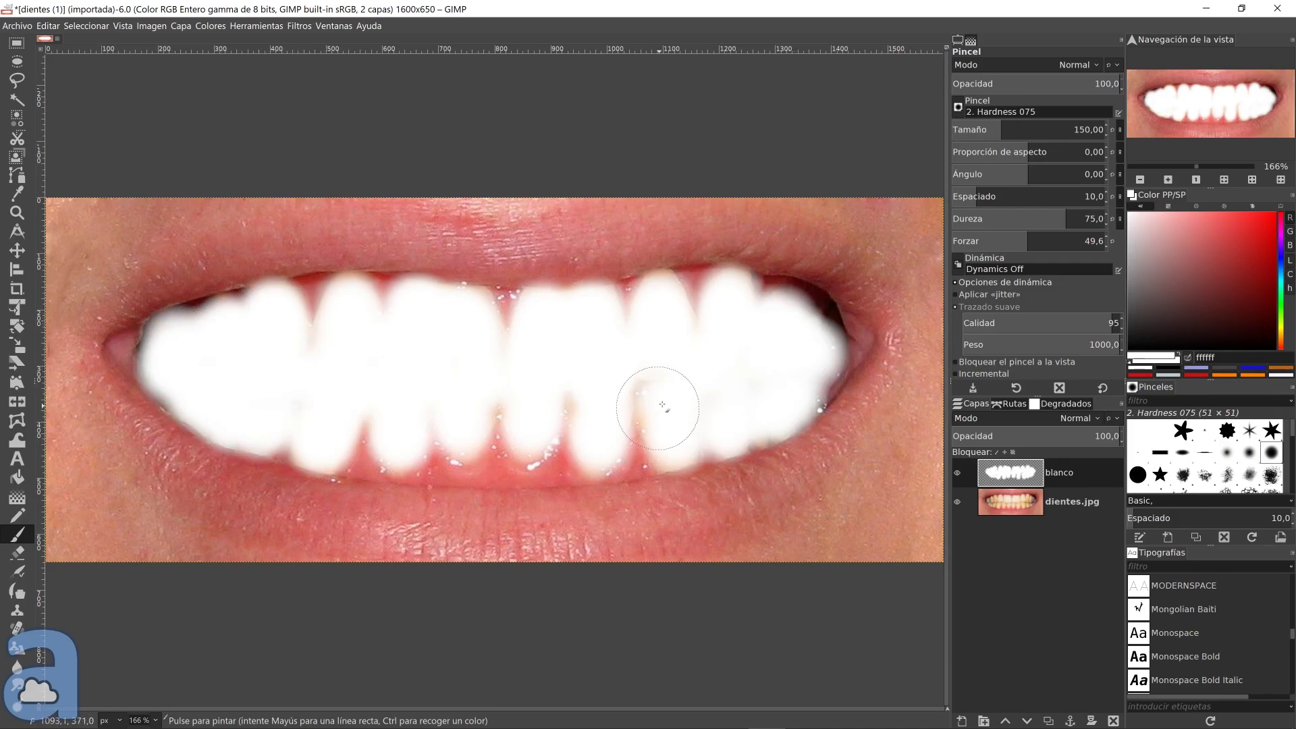
pyautogui.moveTo(675, 336); pyautogui.dragTo(729, 290)
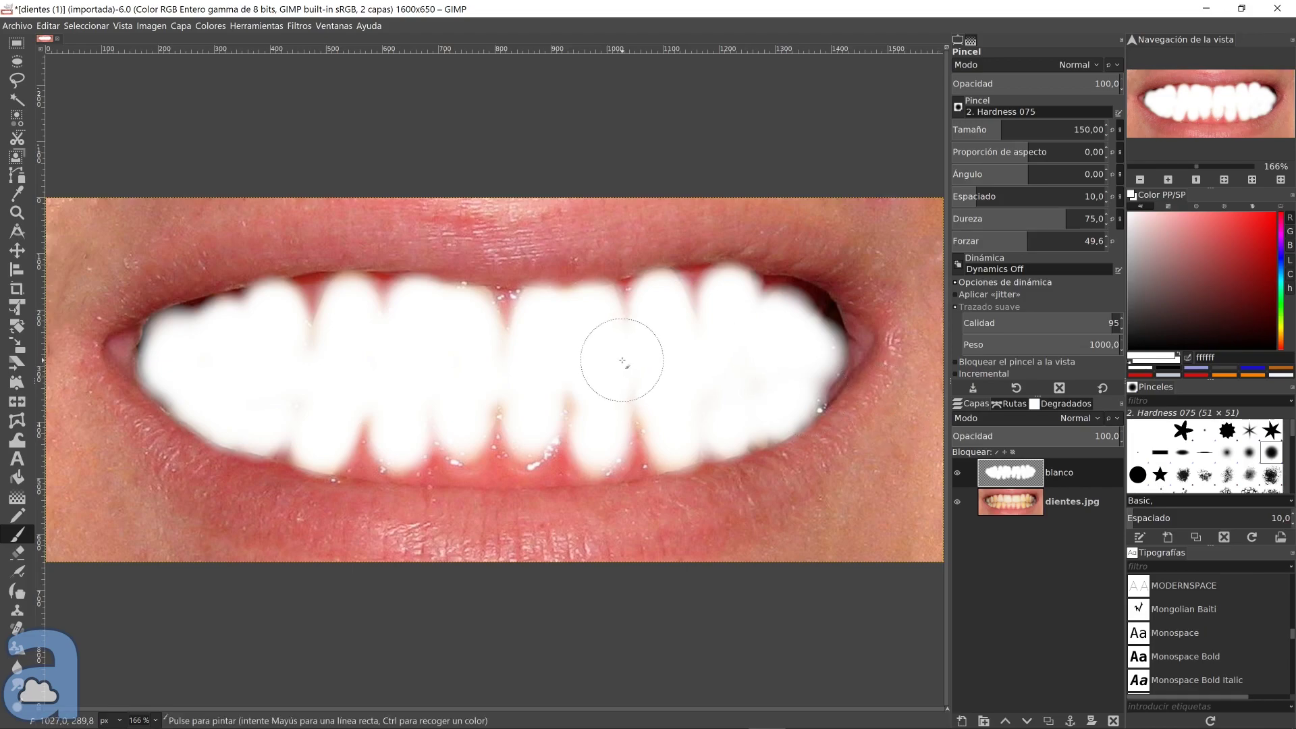
# Change the blanco layer's blend mode to Saturación HSL
pyautogui.click(1082, 423)
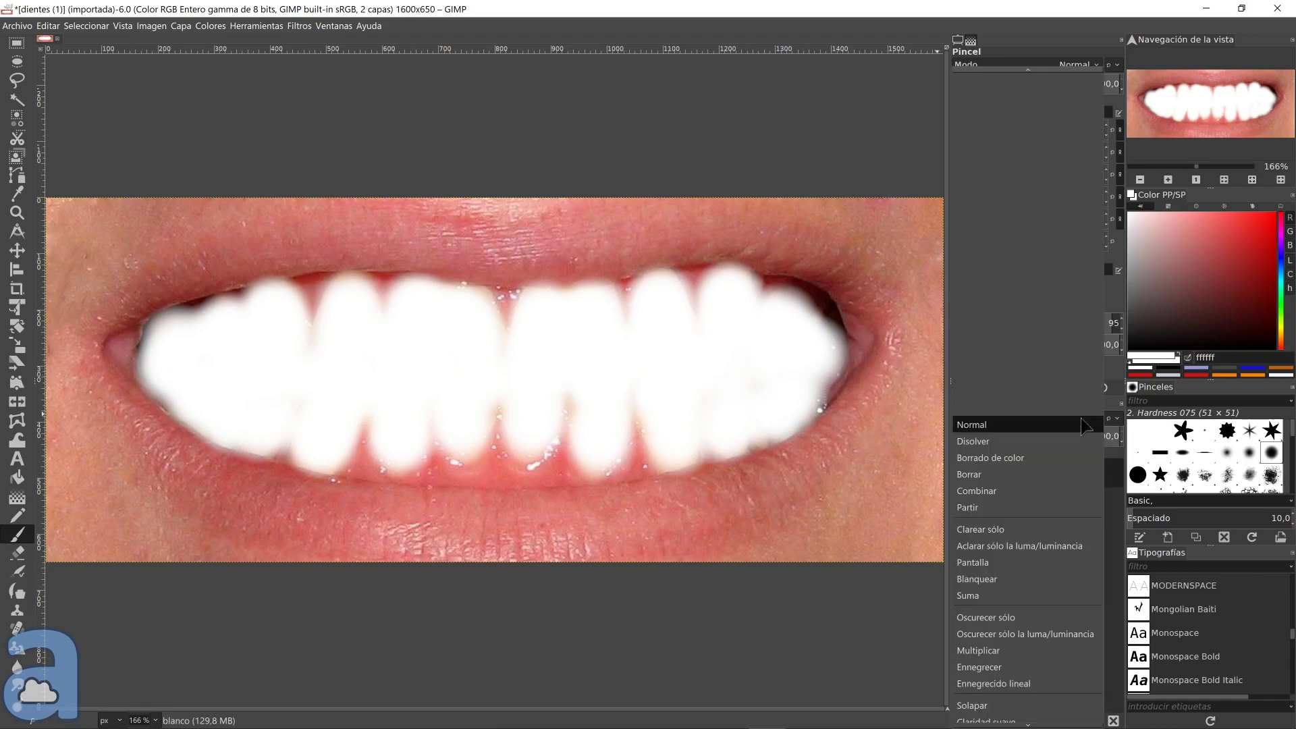
pyautogui.scroll(-2, 1080, 425)
pyautogui.scroll(-2, 1073, 427)
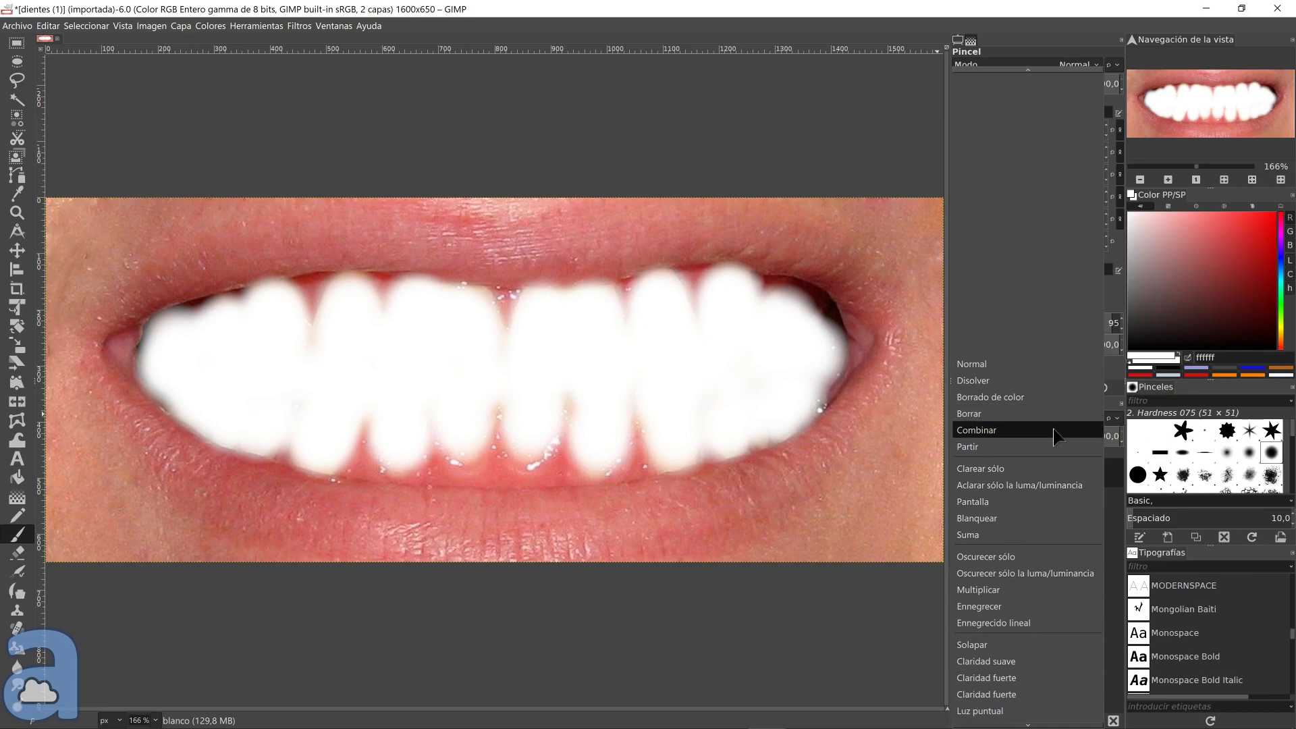
pyautogui.scroll(-2, 1064, 429)
pyautogui.scroll(-2, 1053, 432)
pyautogui.scroll(-2, 1051, 428)
pyautogui.scroll(-2, 1051, 428)
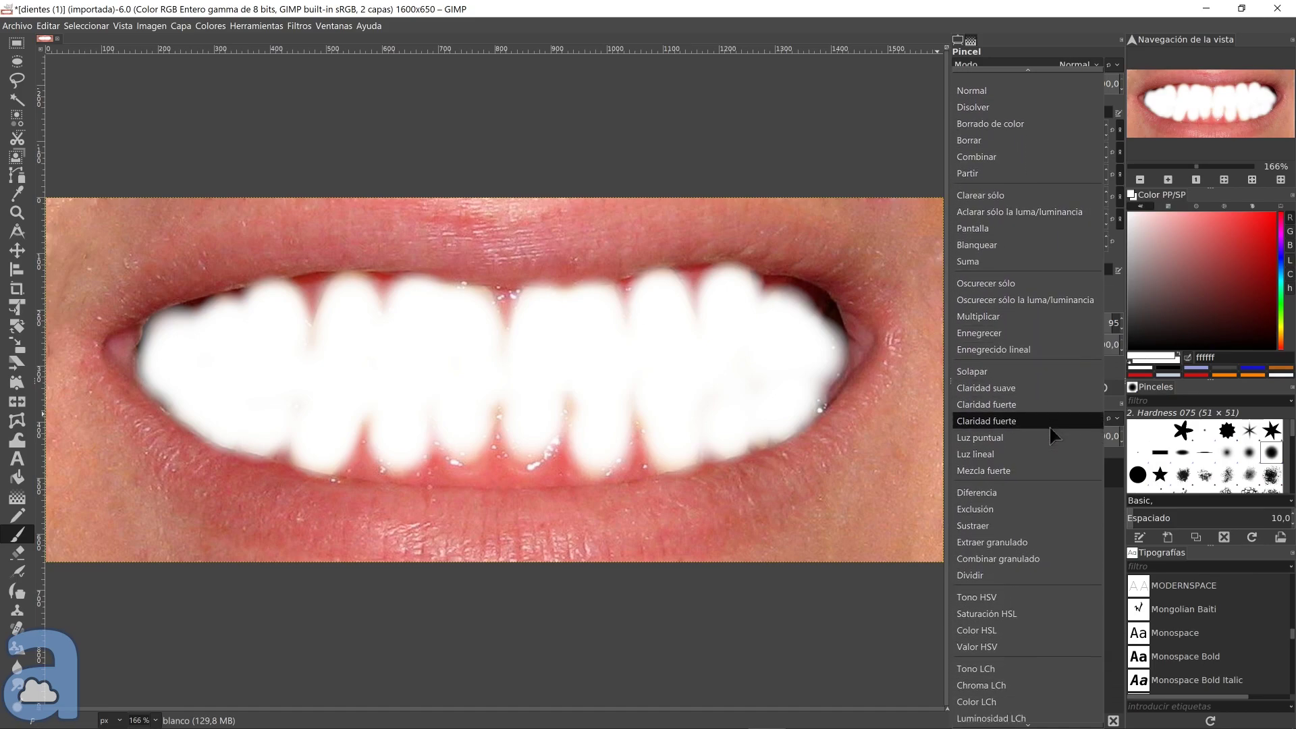
pyautogui.scroll(-1, 1051, 429)
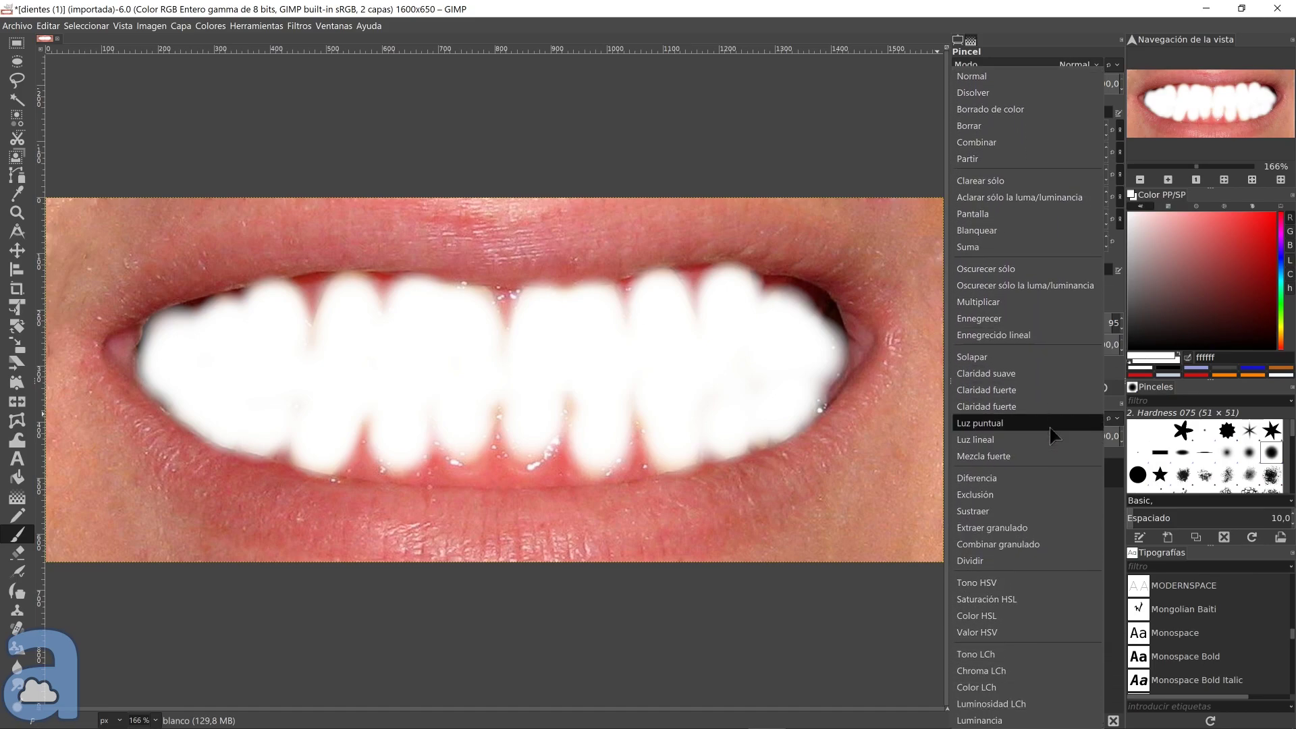
pyautogui.click(1030, 600)
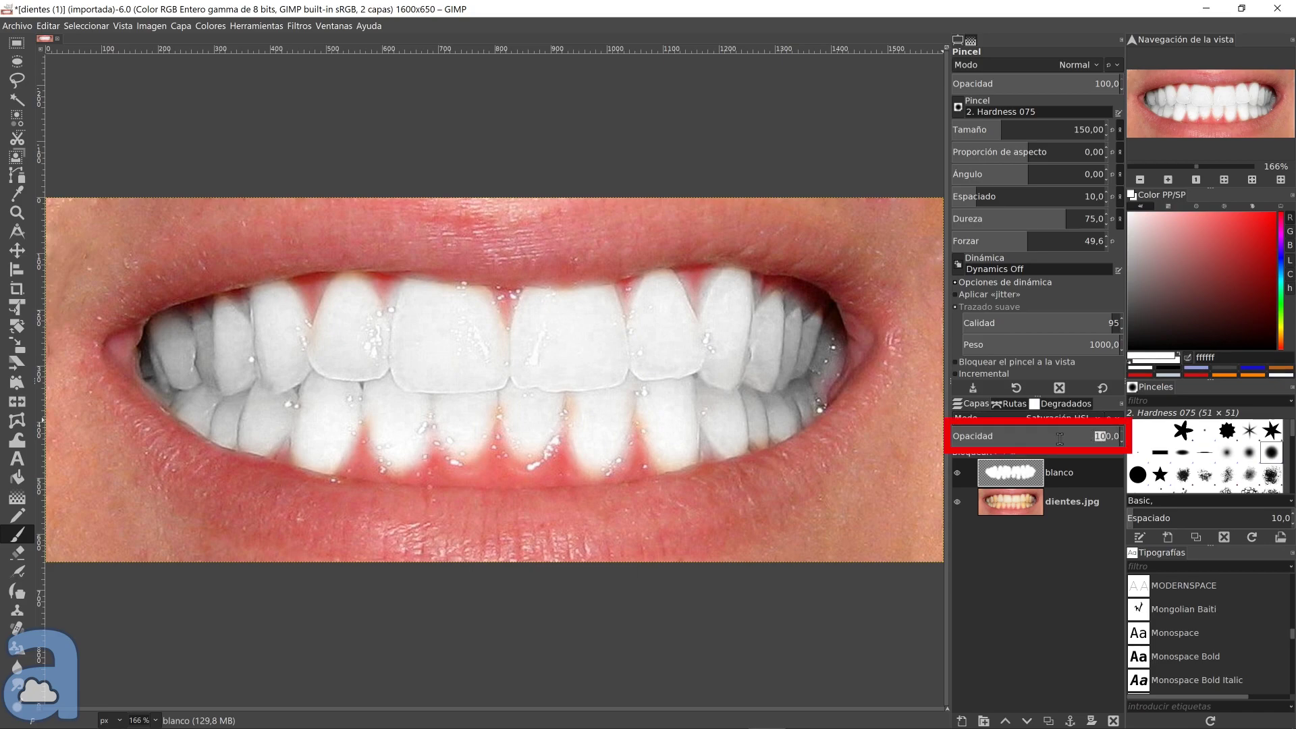
# Lower the blanco layer's Opacidad to 50
pyautogui.click(1086, 438)
pyautogui.moveTo(1002, 438)
pyautogui.mouseDown()
pyautogui.moveTo(1046, 442)
pyautogui.moveTo(1031, 442)
pyautogui.mouseUp()
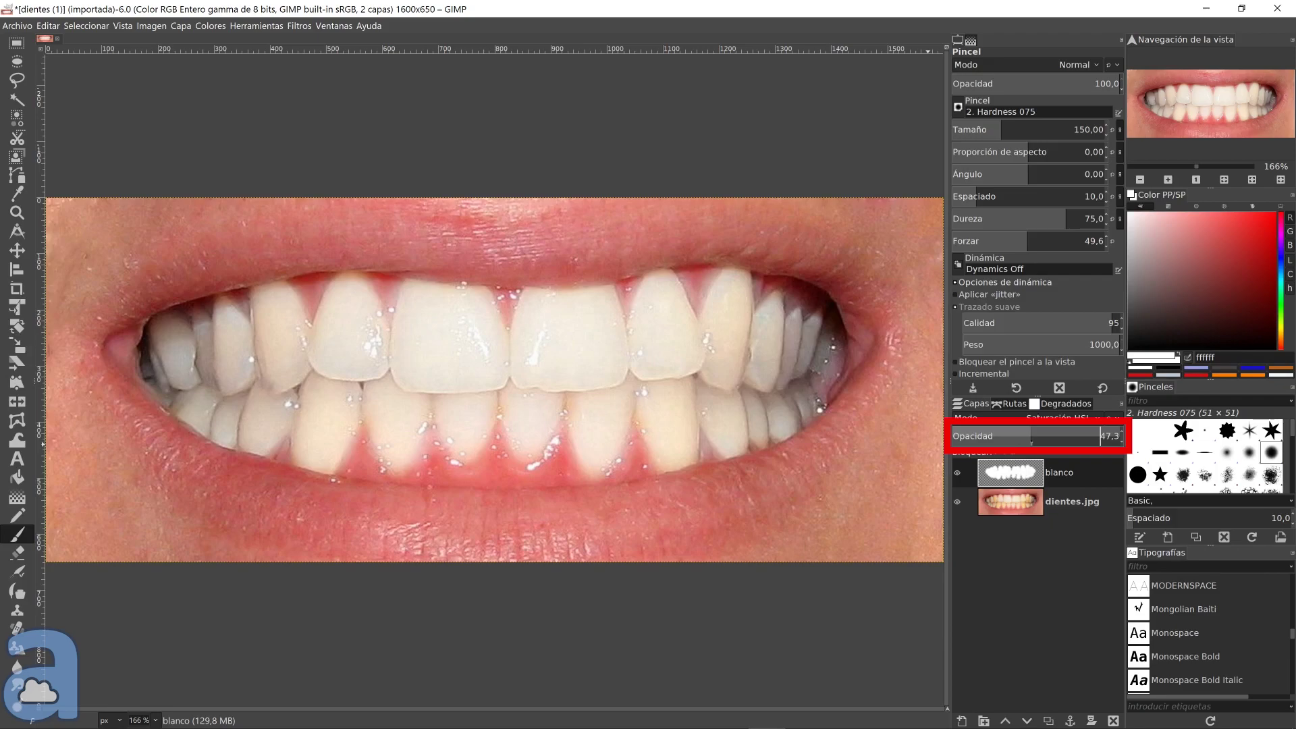
pyautogui.click(1106, 438)
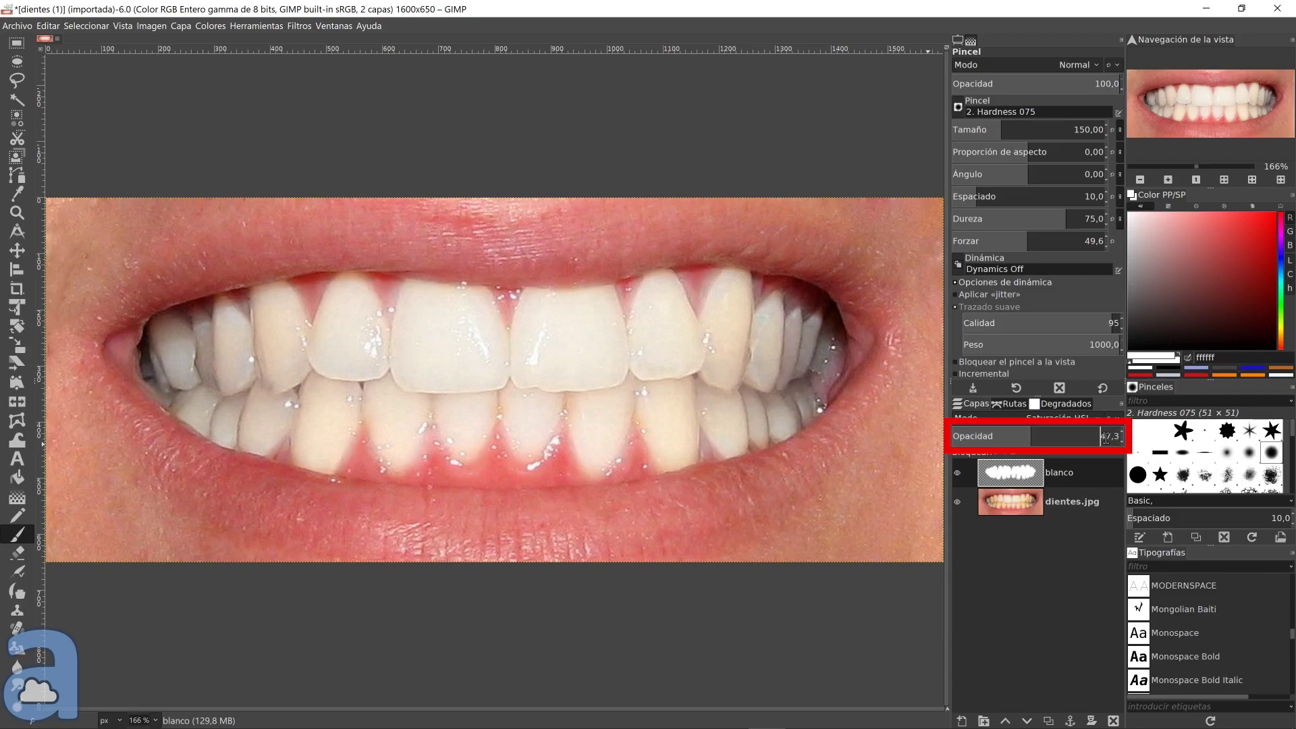
pyautogui.write('50')
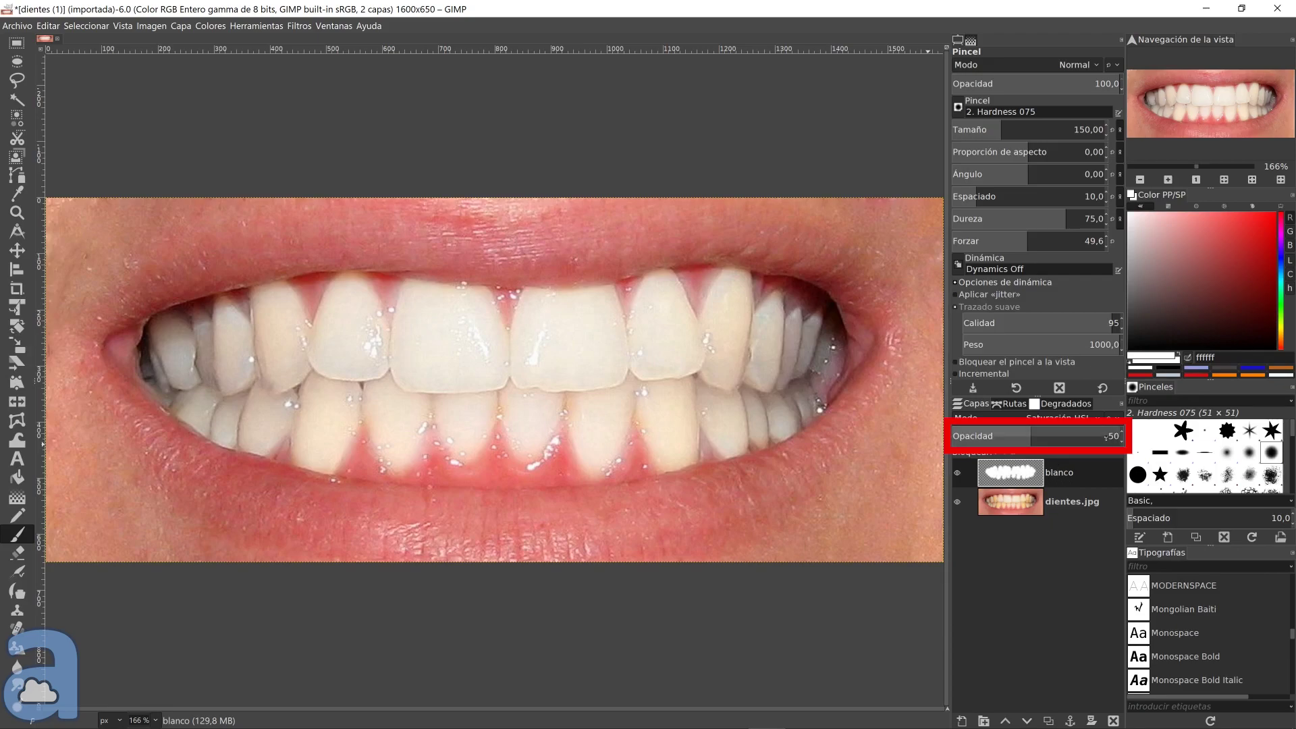
pyautogui.press('Return')
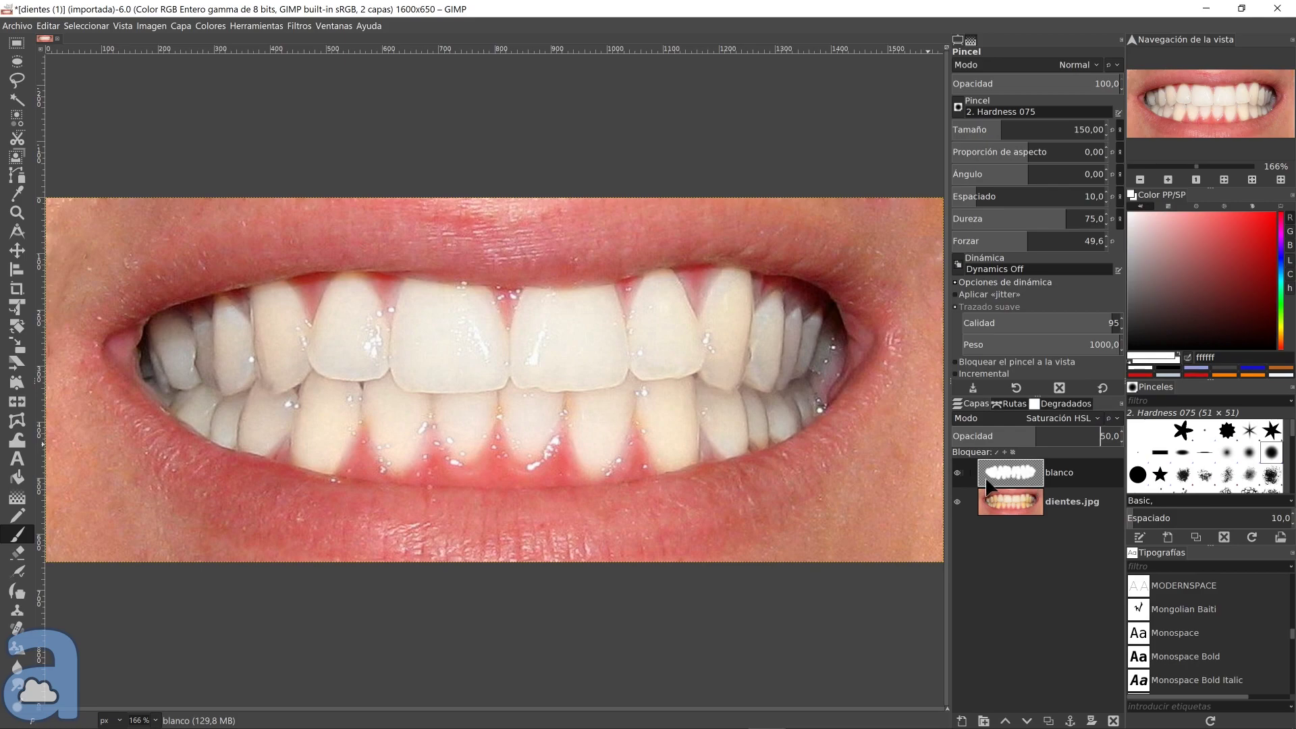
pyautogui.click(958, 473)
pyautogui.click(957, 474)
pyautogui.click(957, 473)
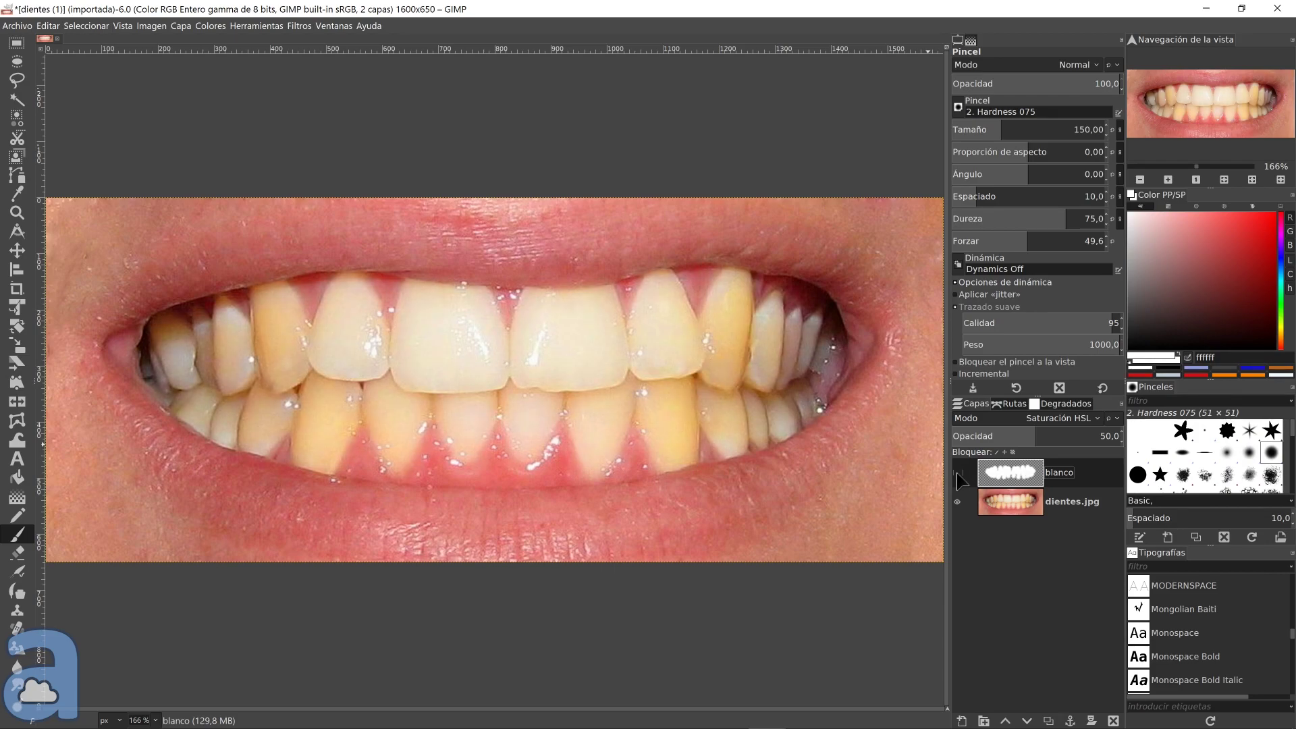
pyautogui.click(958, 473)
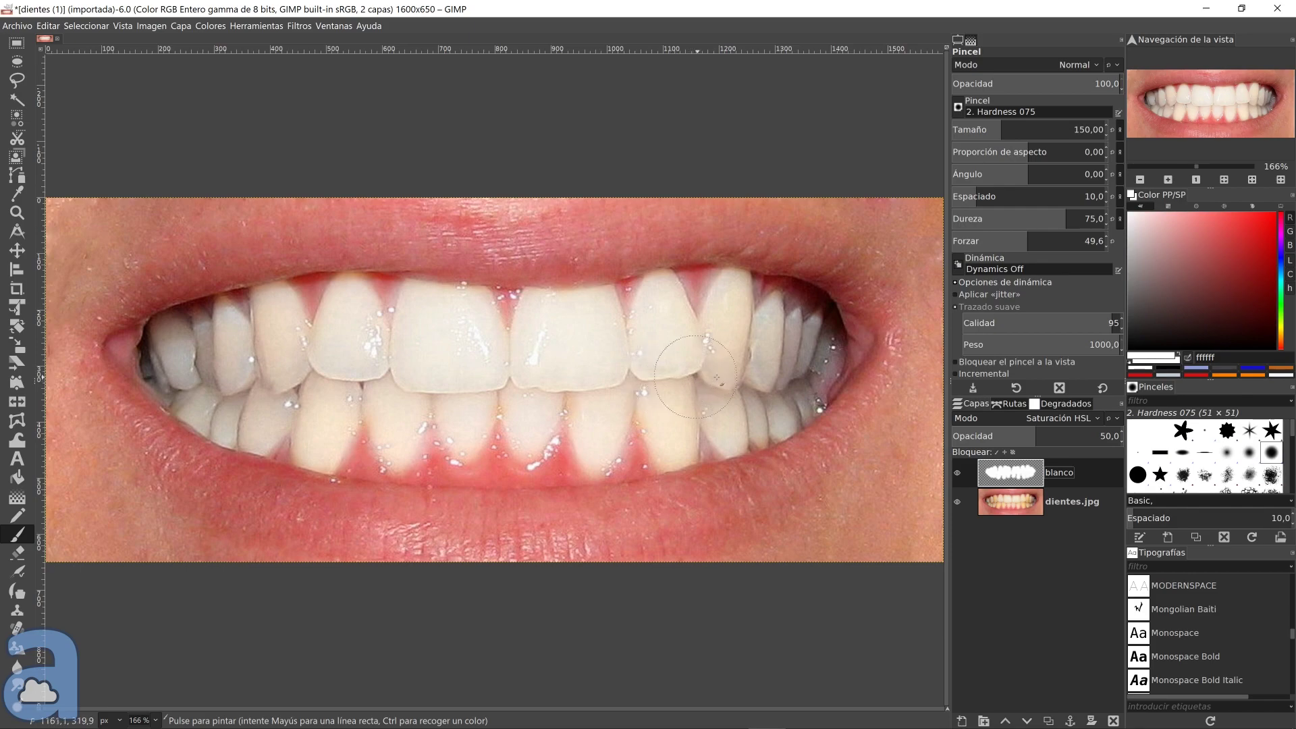
# Switch the blanco layer to Color HSL mode and toggle its visibility to compare
pyautogui.click(1067, 418)
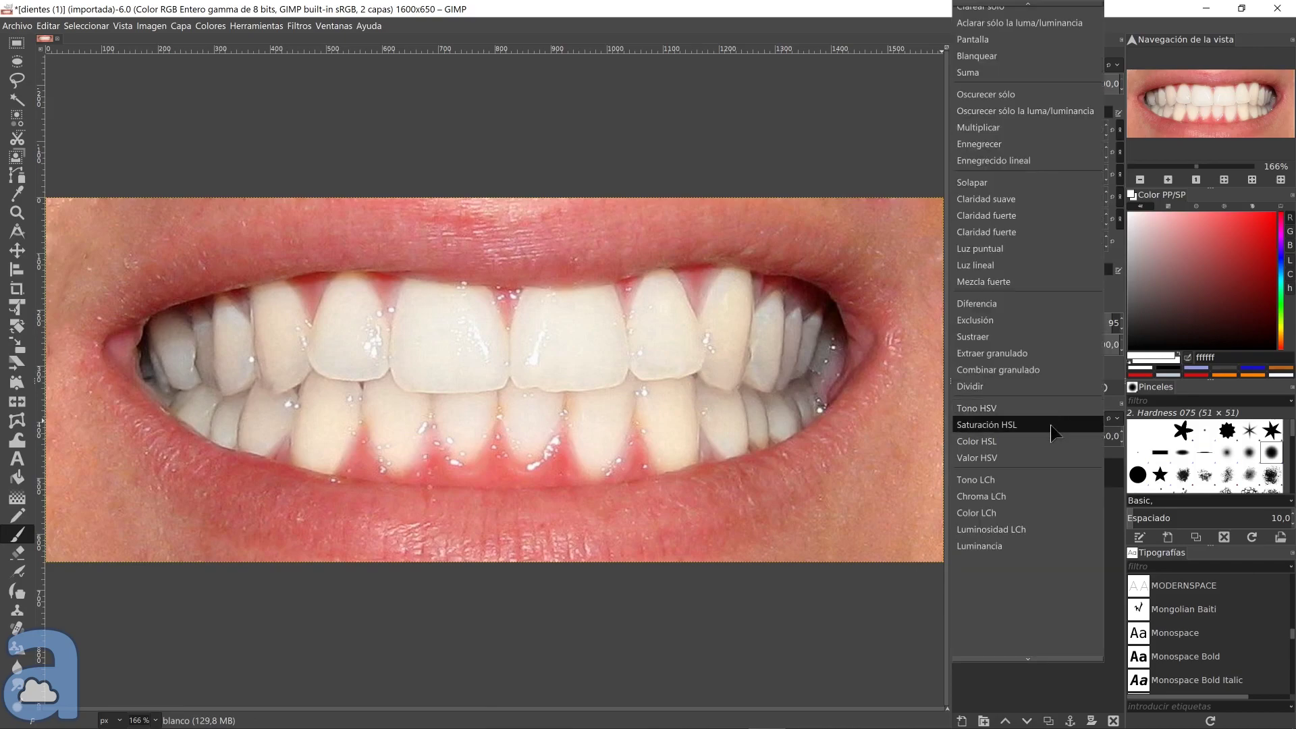
pyautogui.click(1046, 442)
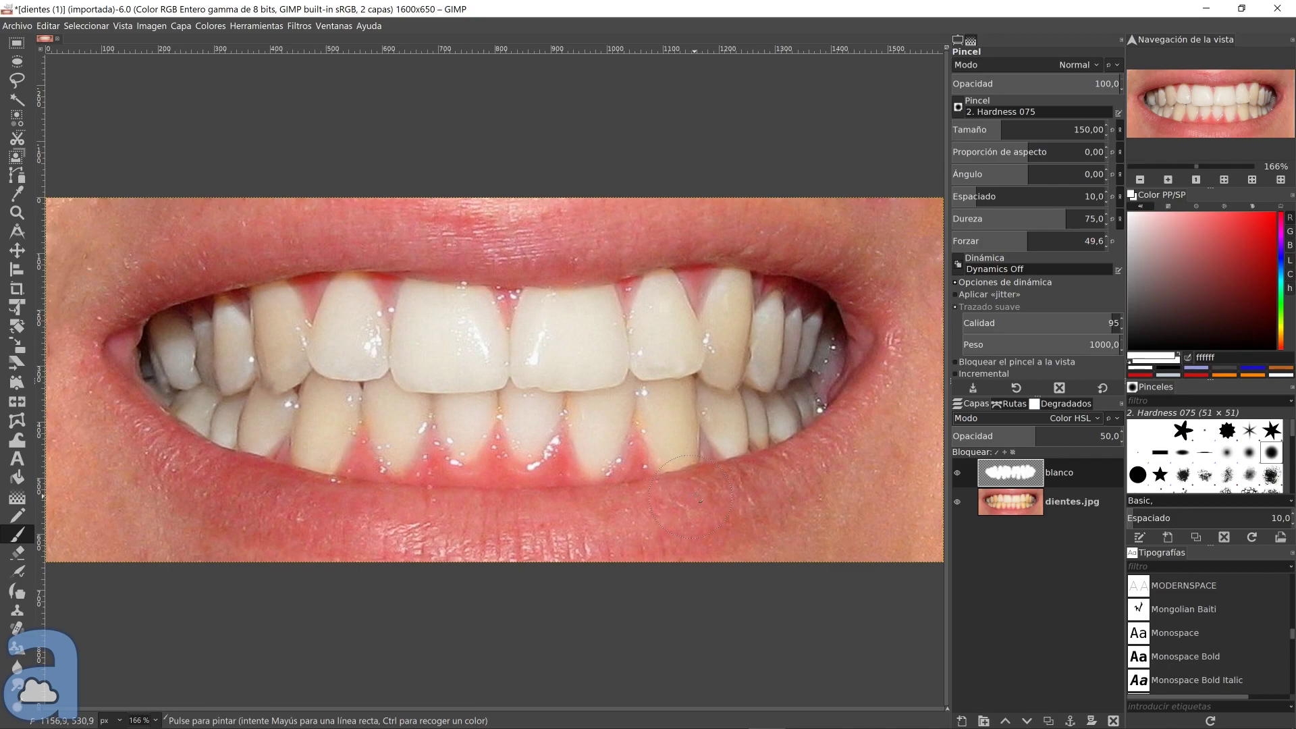
pyautogui.click(958, 473)
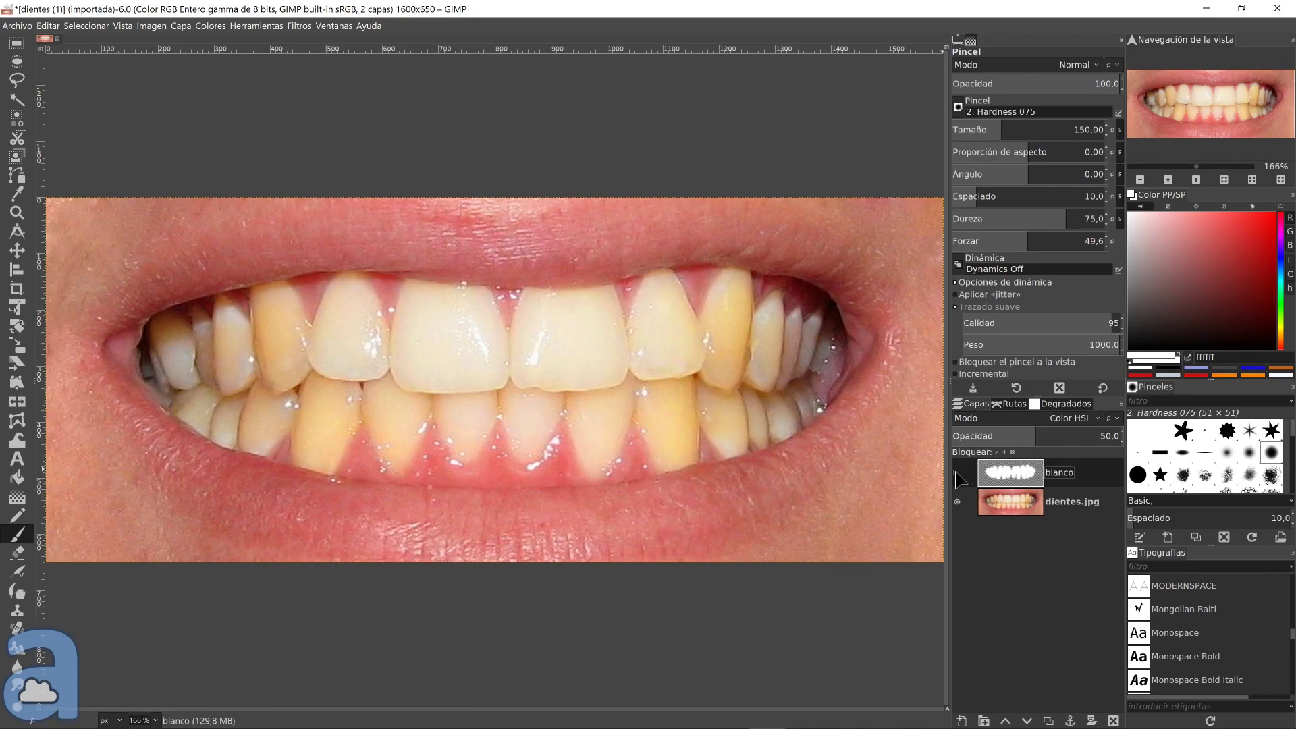
pyautogui.click(958, 472)
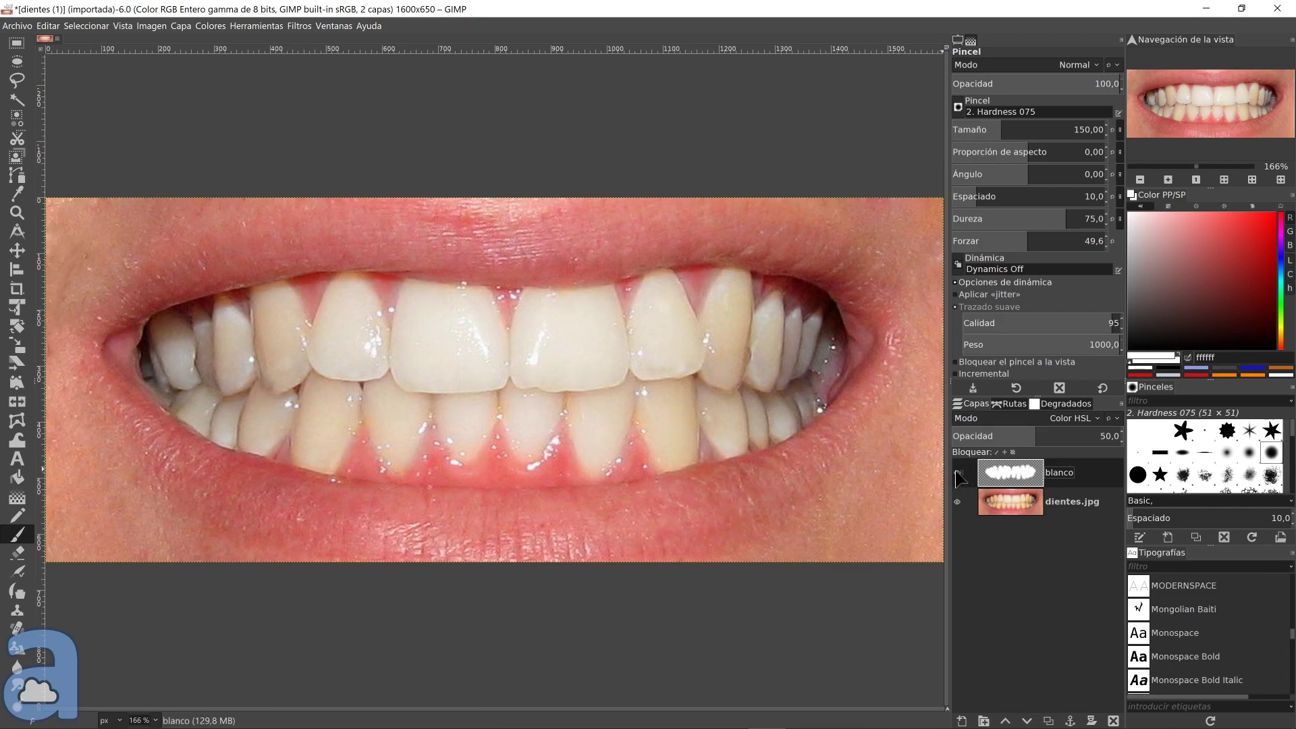
pyautogui.click(1083, 419)
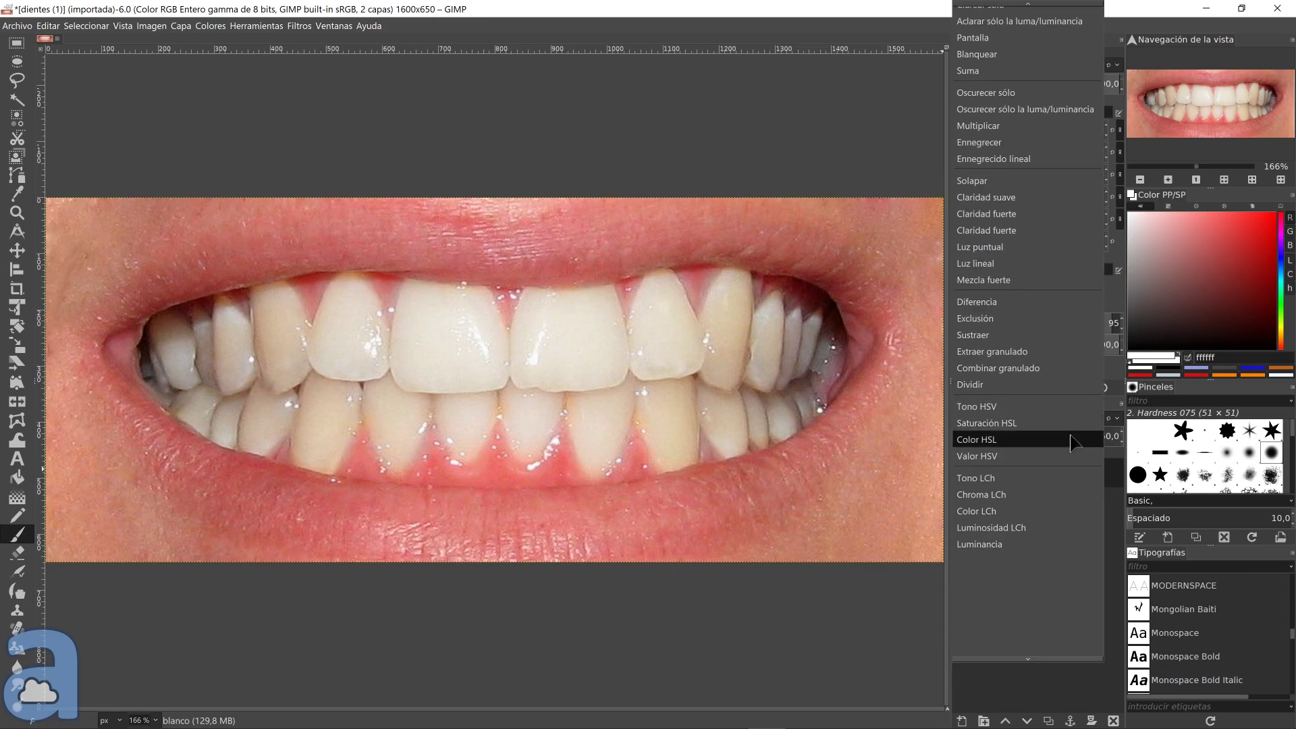
pyautogui.scroll(3, 1073, 442)
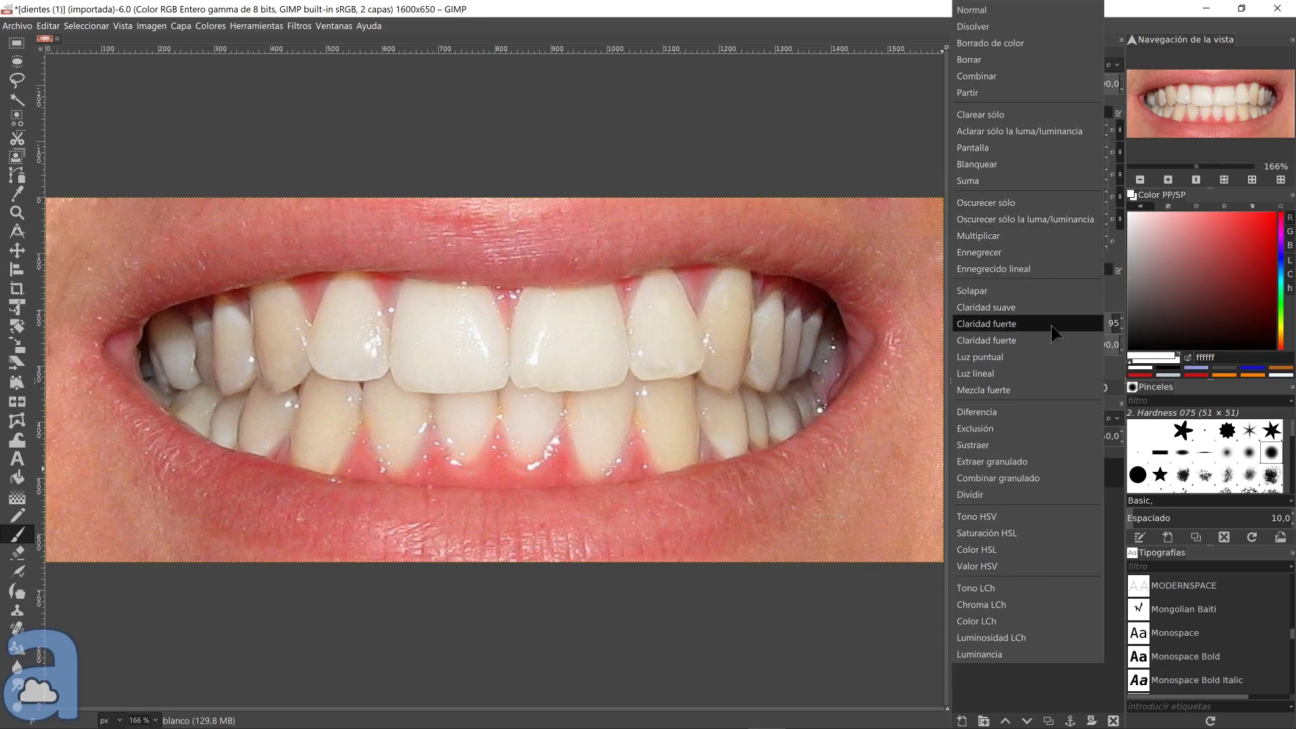
pyautogui.click(1039, 307)
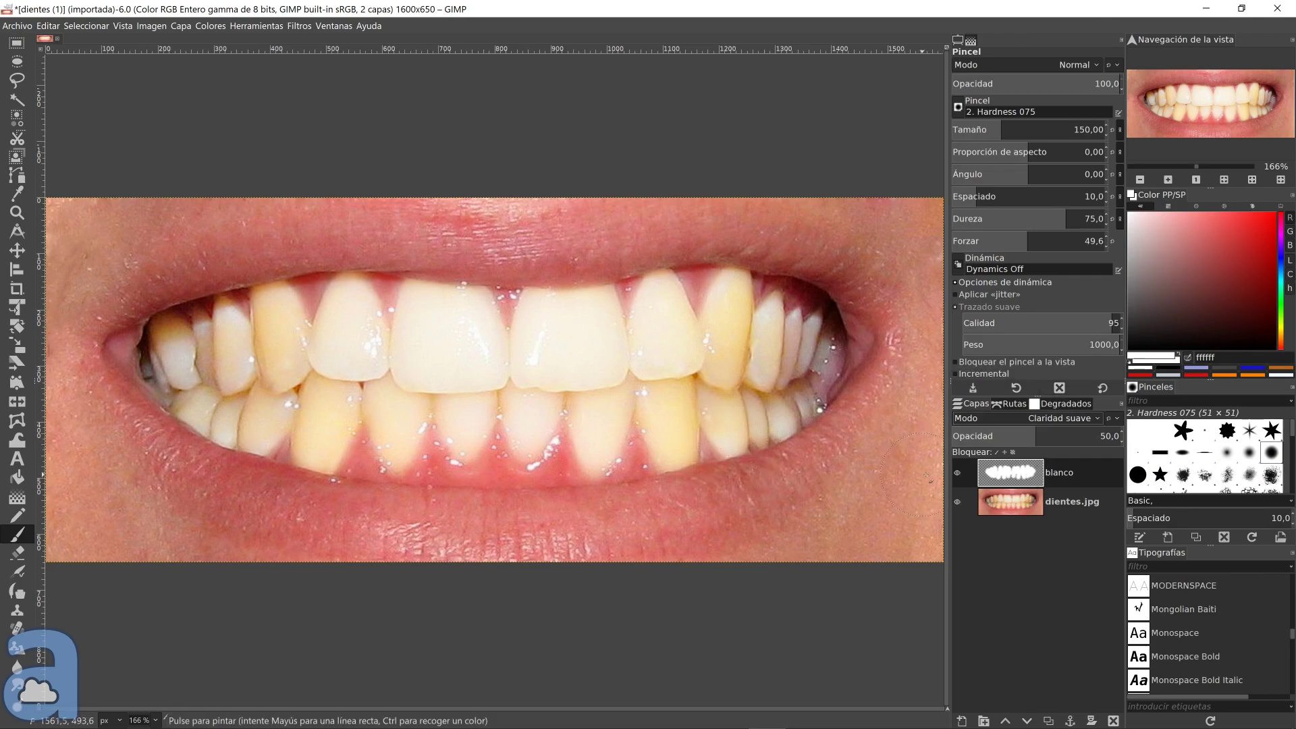
pyautogui.click(957, 473)
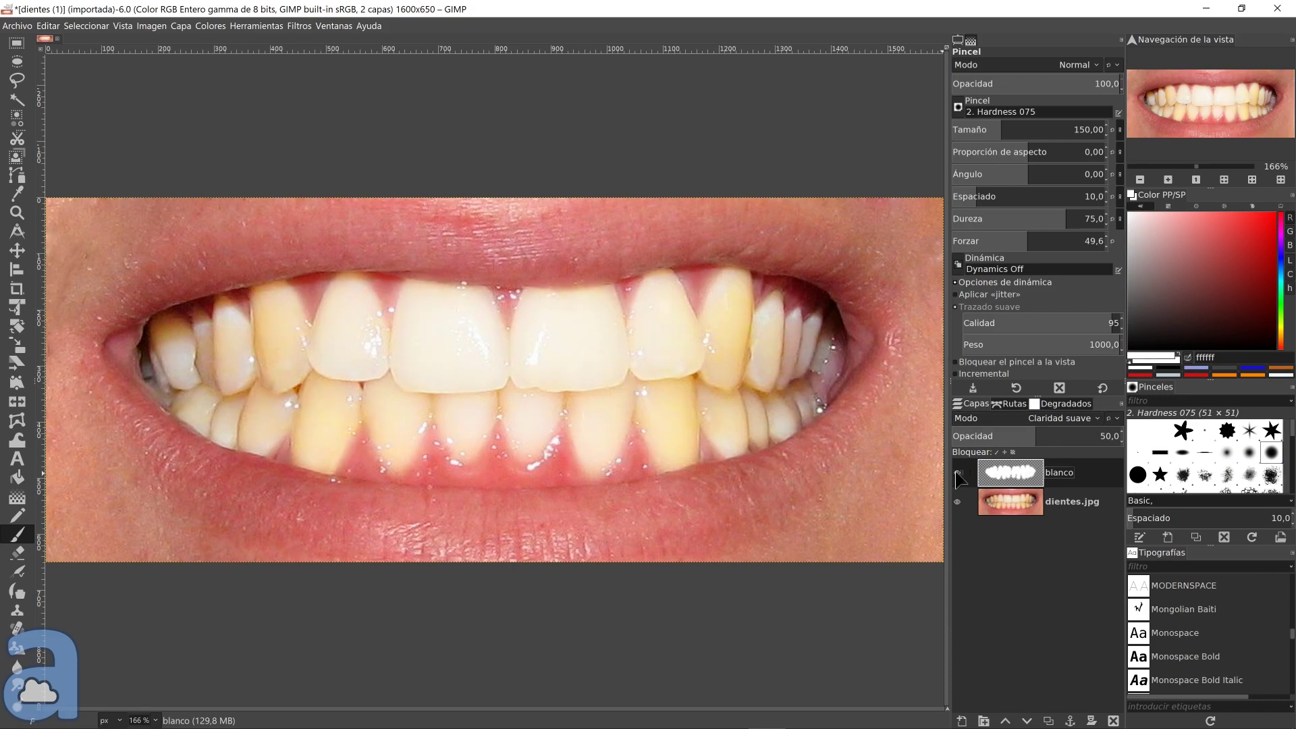
pyautogui.click(958, 473)
pyautogui.click(957, 473)
pyautogui.click(1073, 418)
pyautogui.scroll(-1, 1073, 412)
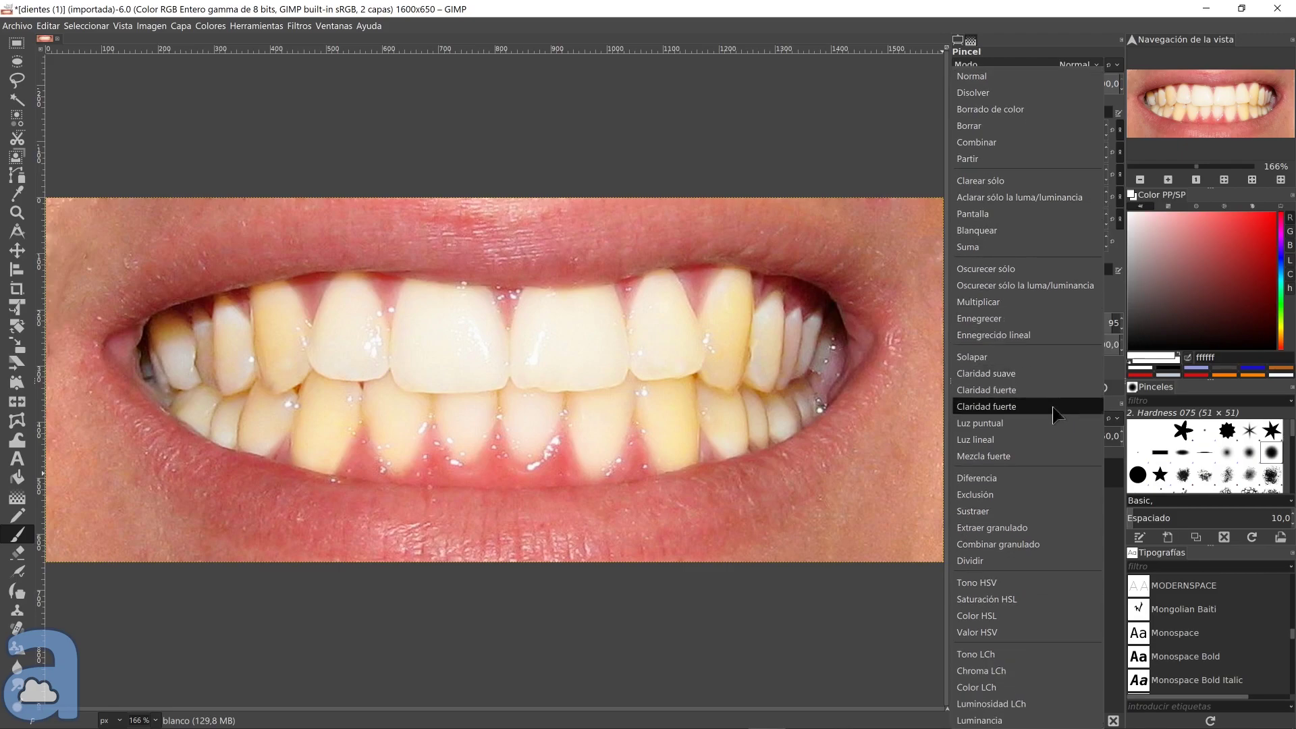
pyautogui.click(1026, 615)
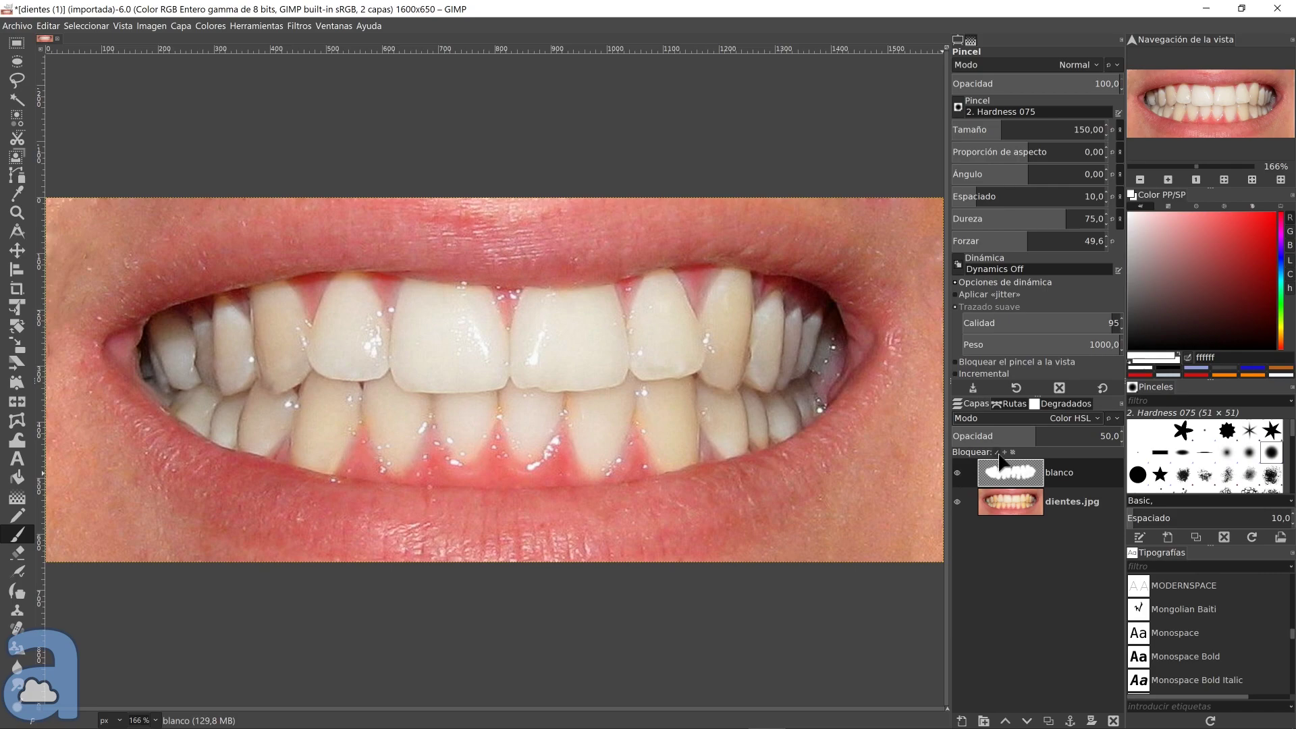
pyautogui.click(1045, 436)
pyautogui.write('100')
pyautogui.press('Return')
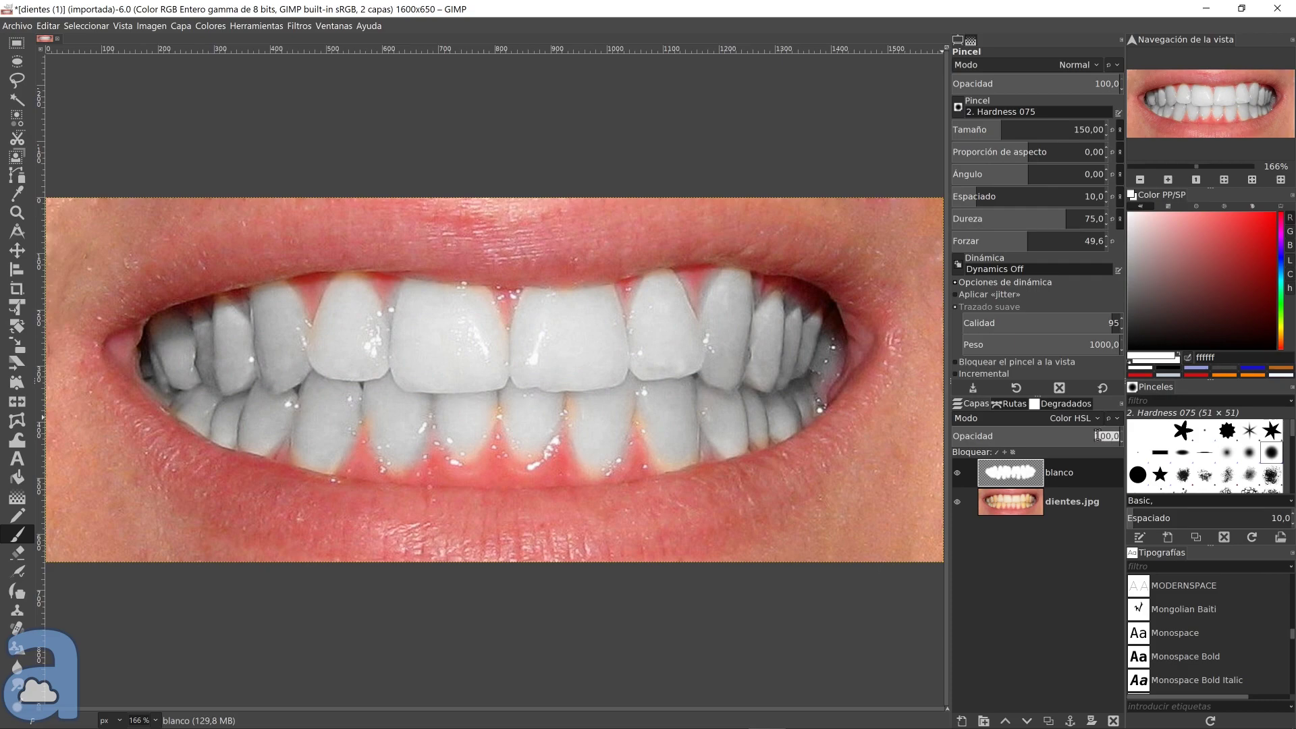
pyautogui.write('50')
pyautogui.press('Return')
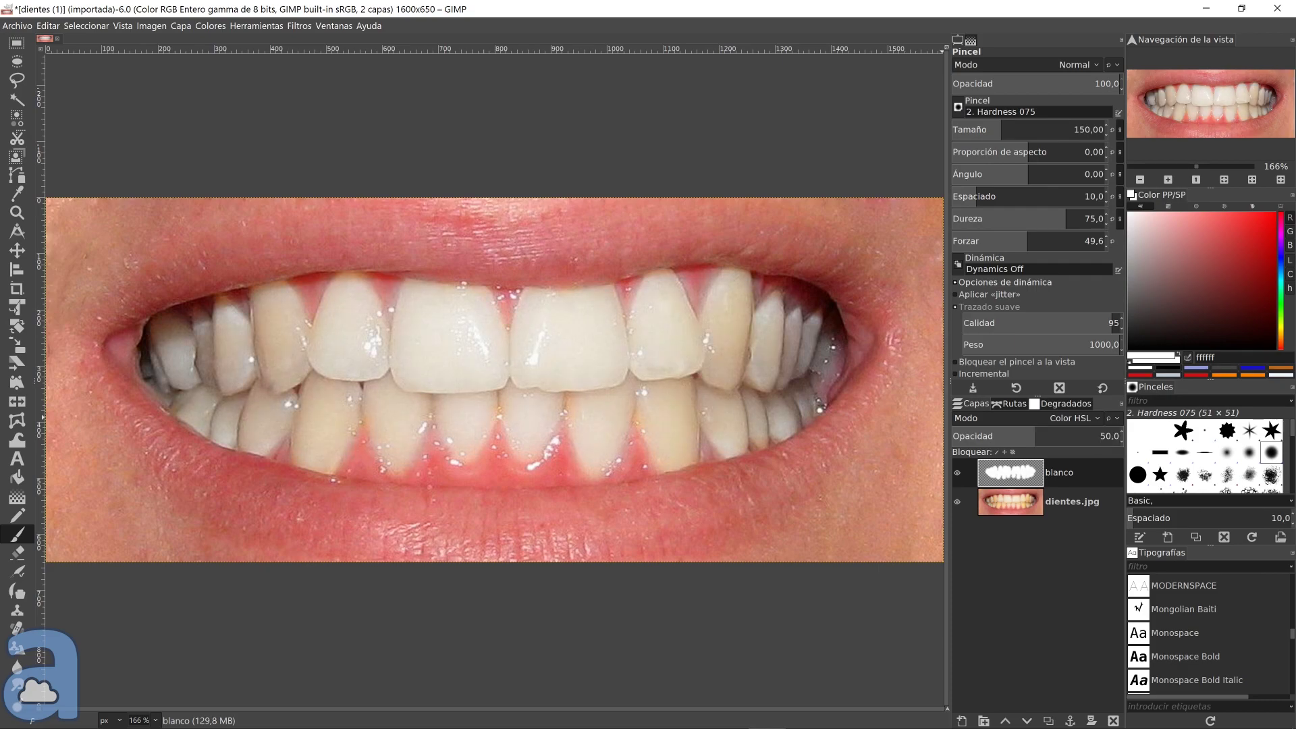